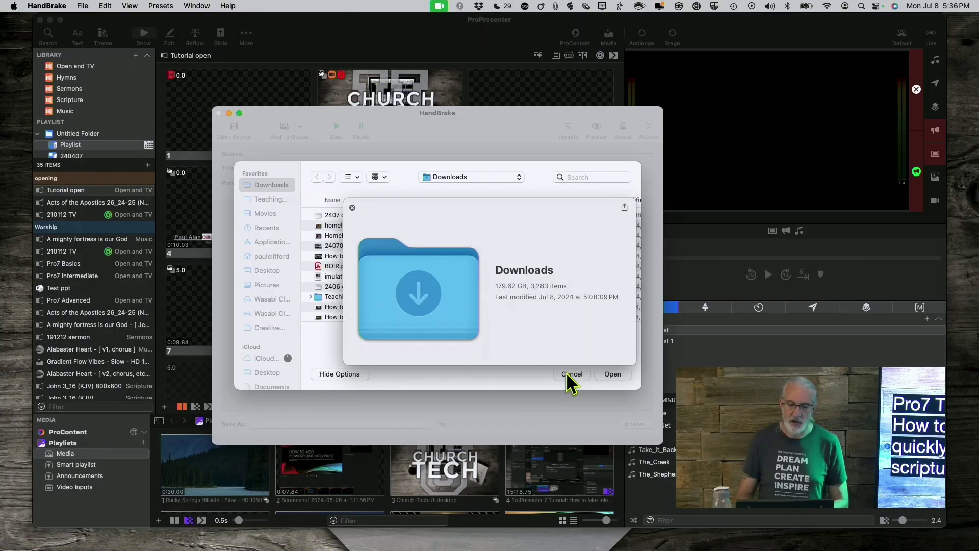
Bring the ProPresenter window in front of the HandBrake dialog to show the Tutorial open slides
{"action": "left_click", "coordinate": [726, 32]}
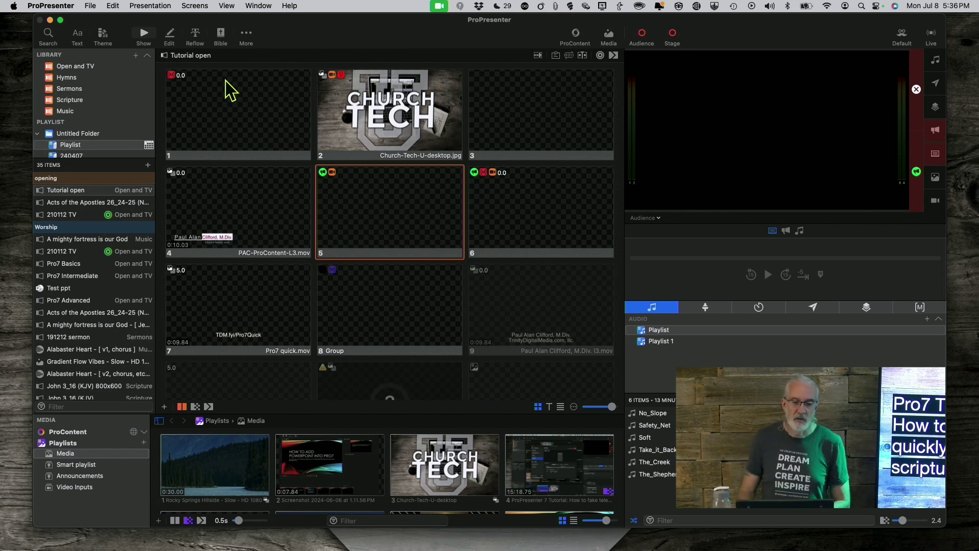
Open the Bible panel and remove American Standard Version and A Conservative Version, keeping New Living Translation
{"action": "left_click", "coordinate": [221, 34]}
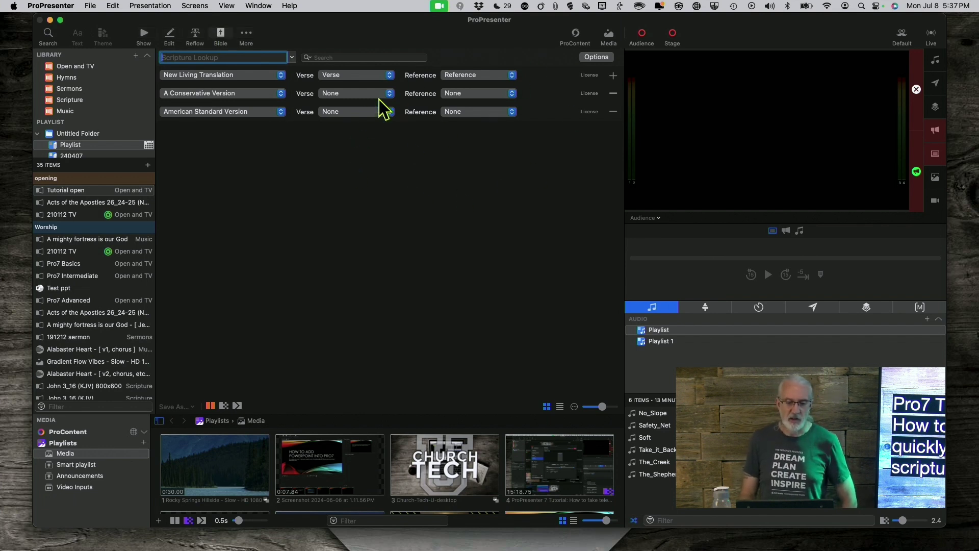
{"action": "left_click", "coordinate": [613, 111]}
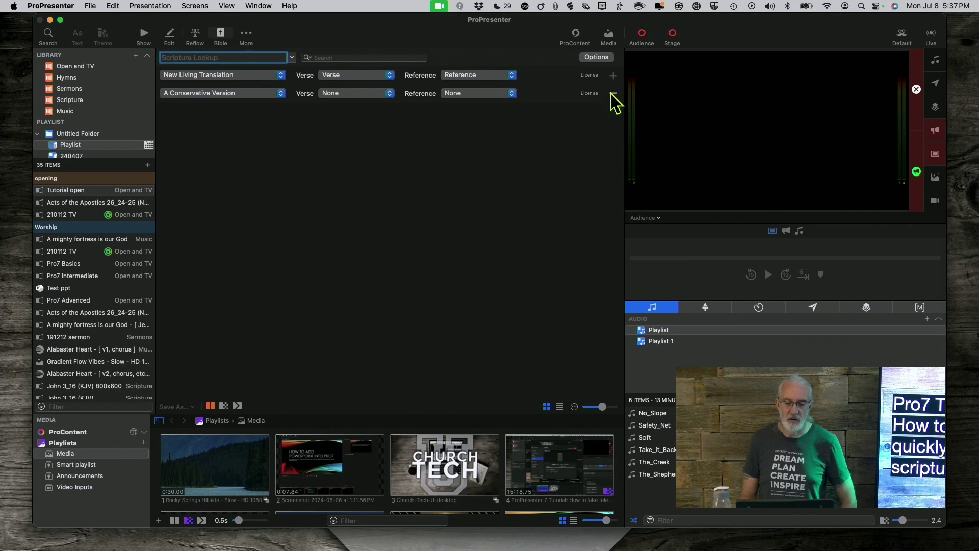
{"action": "left_click", "coordinate": [613, 94]}
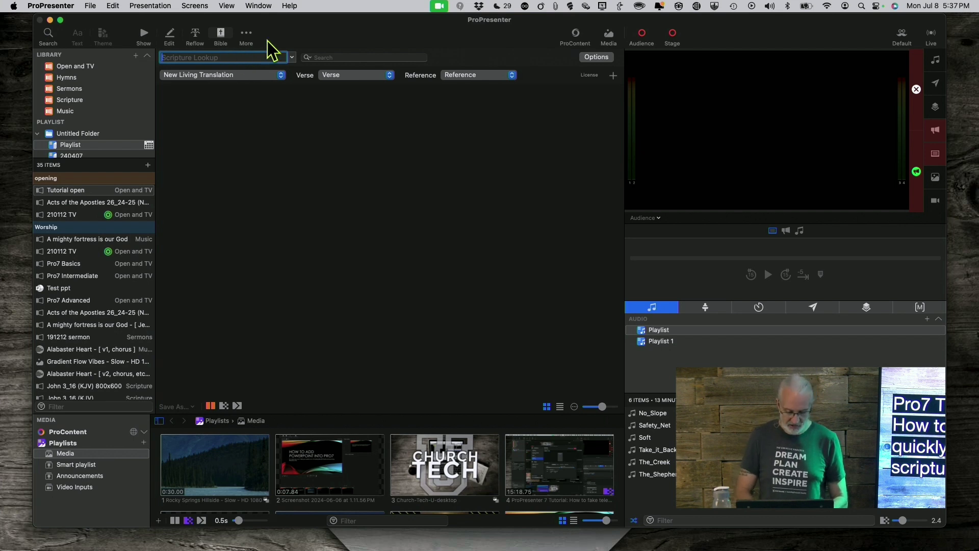
Look up 'gen 1:1' and extend the results verse by verse to Genesis 1:1–4
{"action": "type", "text": "gen 1"}
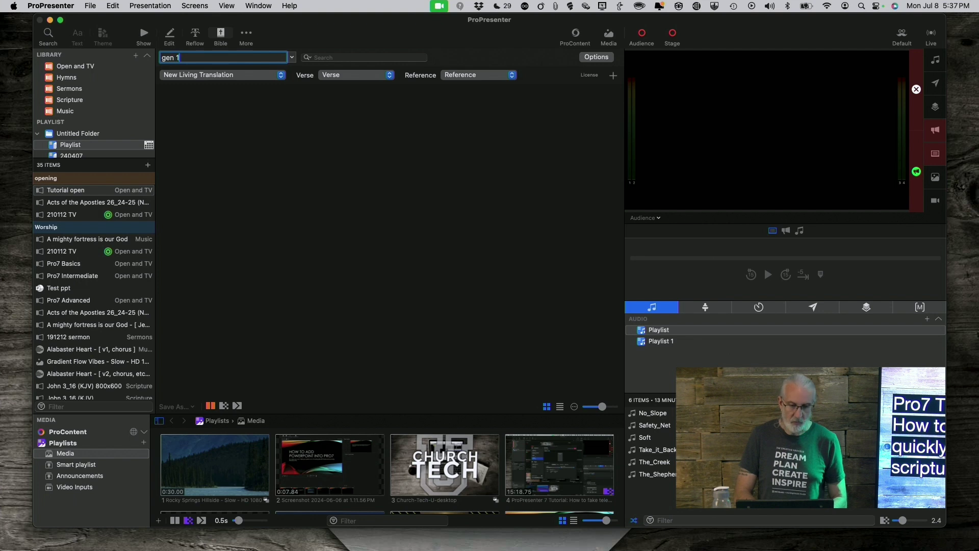
{"action": "type", "text": ":1"}
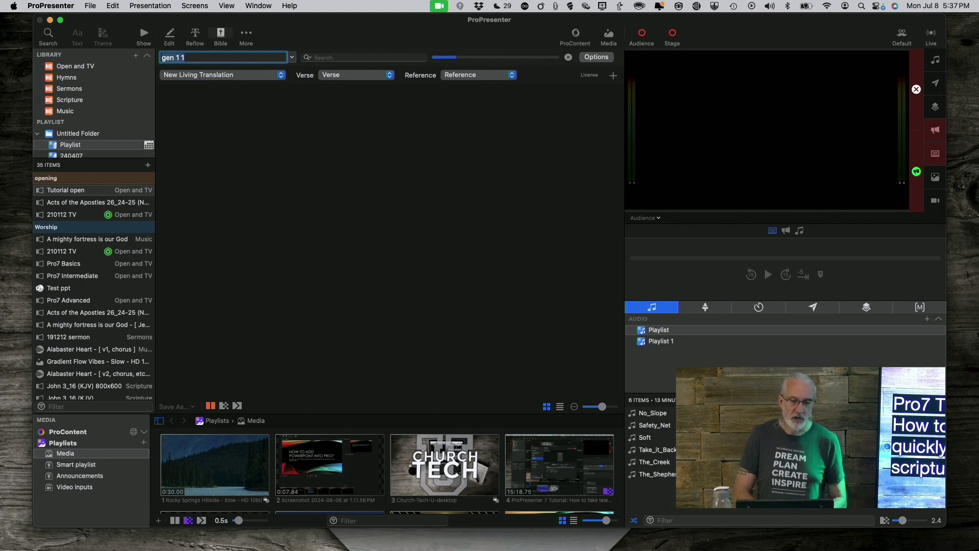
{"action": "key", "text": "Return"}
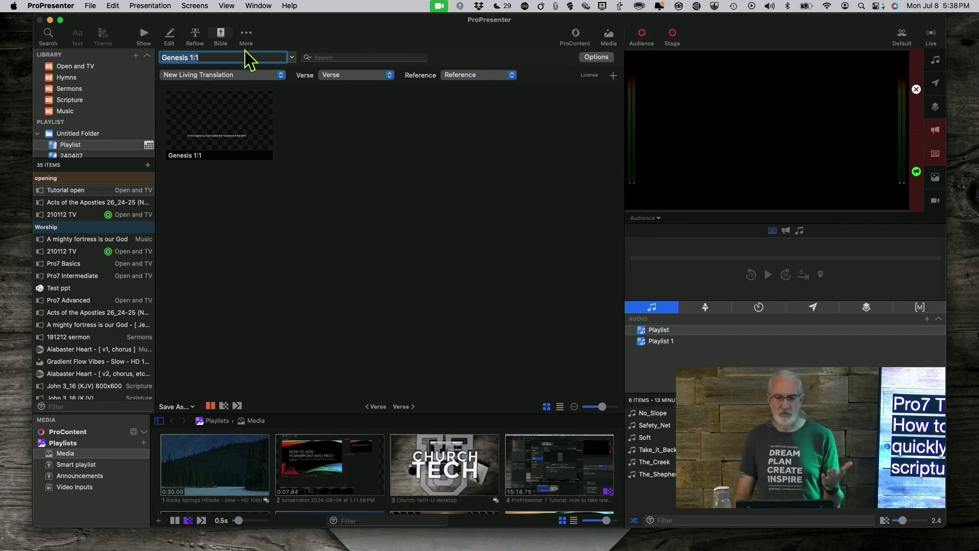
{"action": "left_click", "coordinate": [408, 409]}
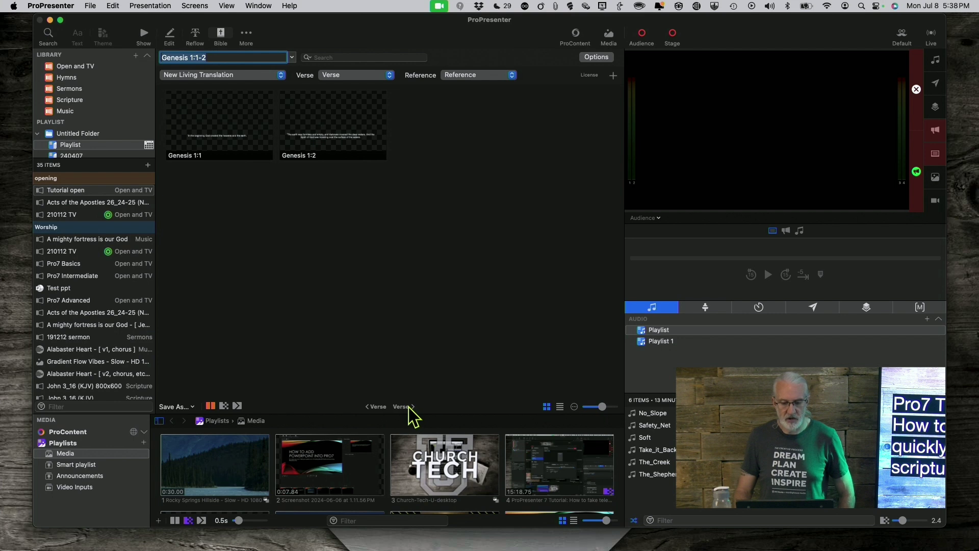
{"action": "left_click", "coordinate": [412, 406]}
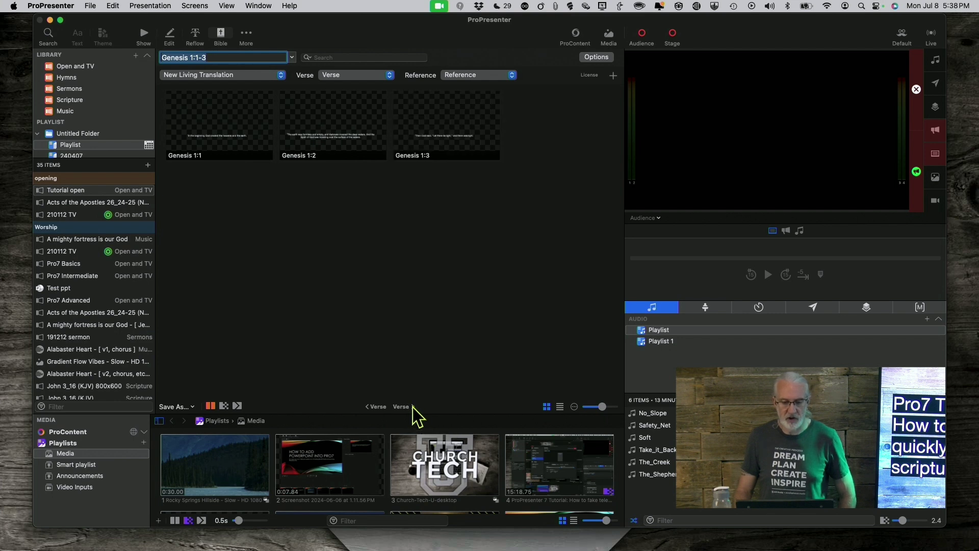
{"action": "left_click", "coordinate": [412, 406]}
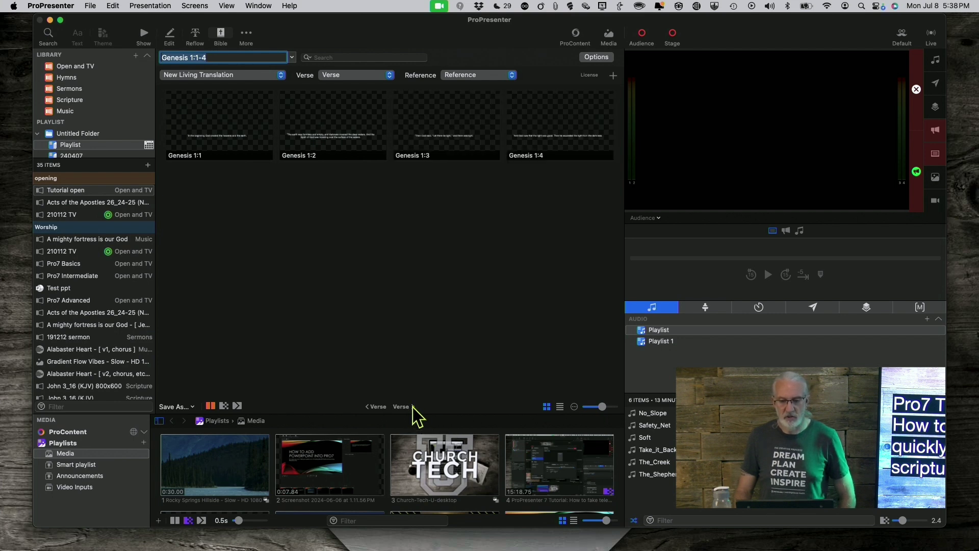
Clear the reference field and send Genesis 1:1 live to the audience
{"action": "left_click", "coordinate": [233, 56]}
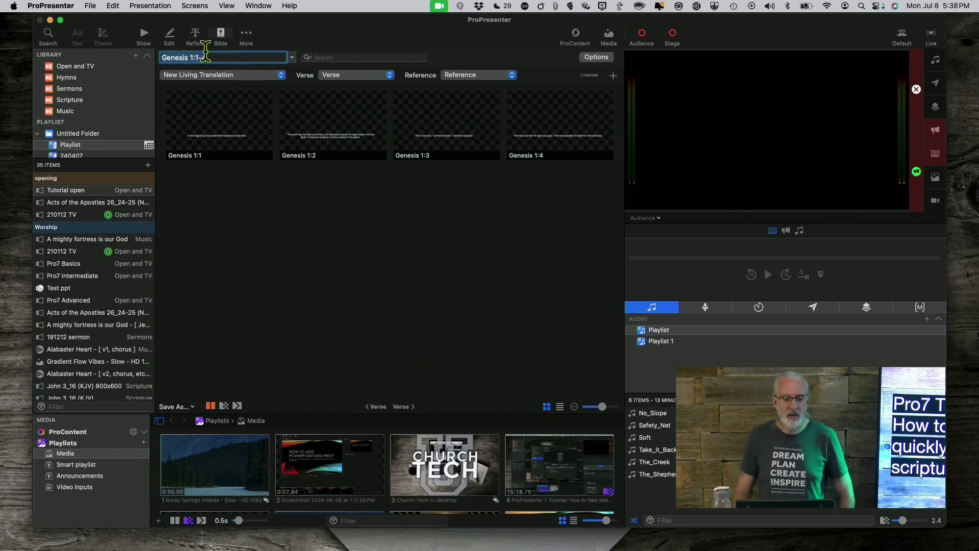
{"action": "key", "text": "BackSpace"}
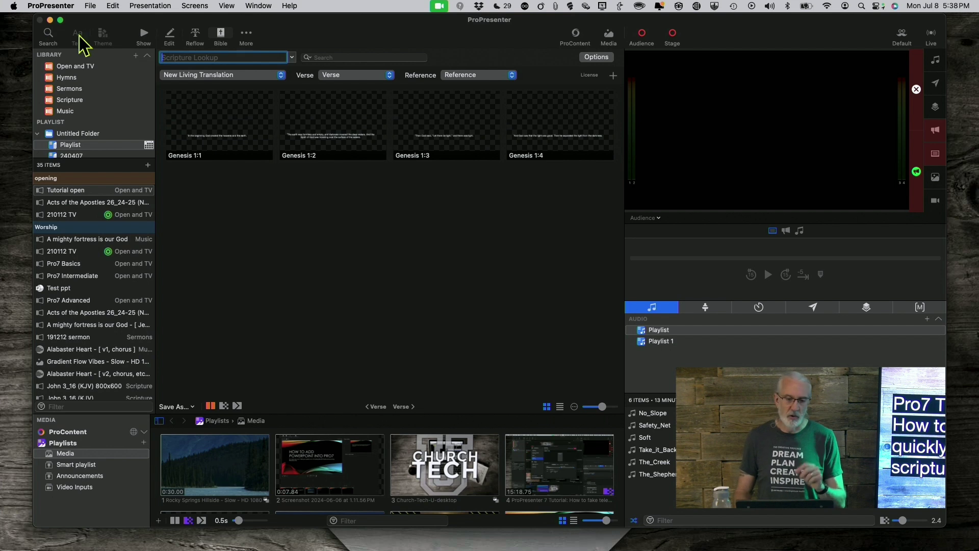
{"action": "left_click", "coordinate": [230, 125]}
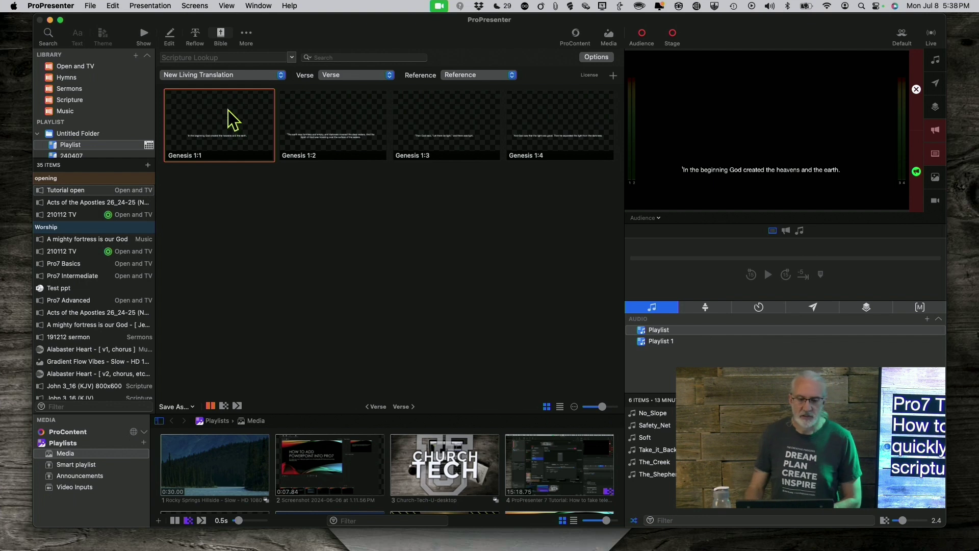
{"action": "left_click", "coordinate": [212, 58]}
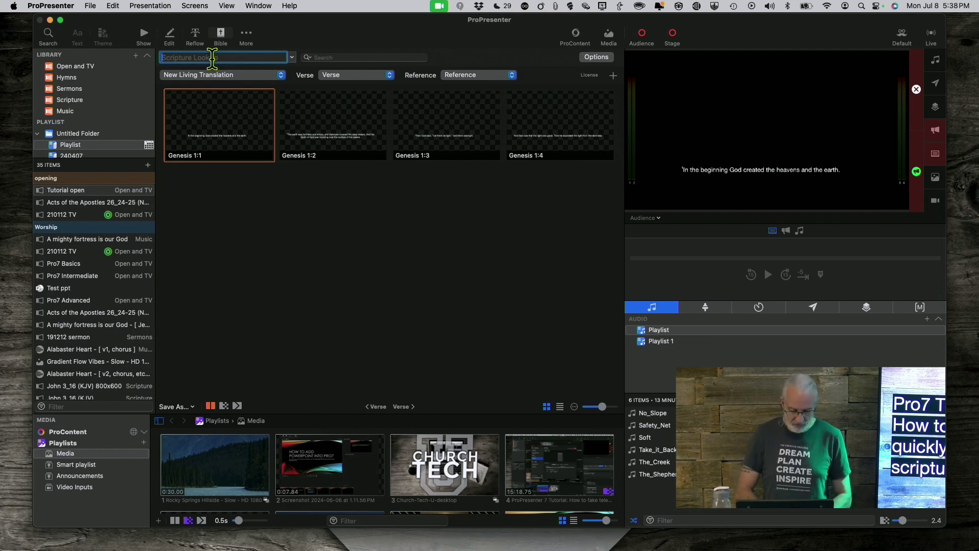
Look up 'gen 1 1-3' and trigger Genesis 1:2, then Genesis 1:3 live
{"action": "type", "text": "gen"}
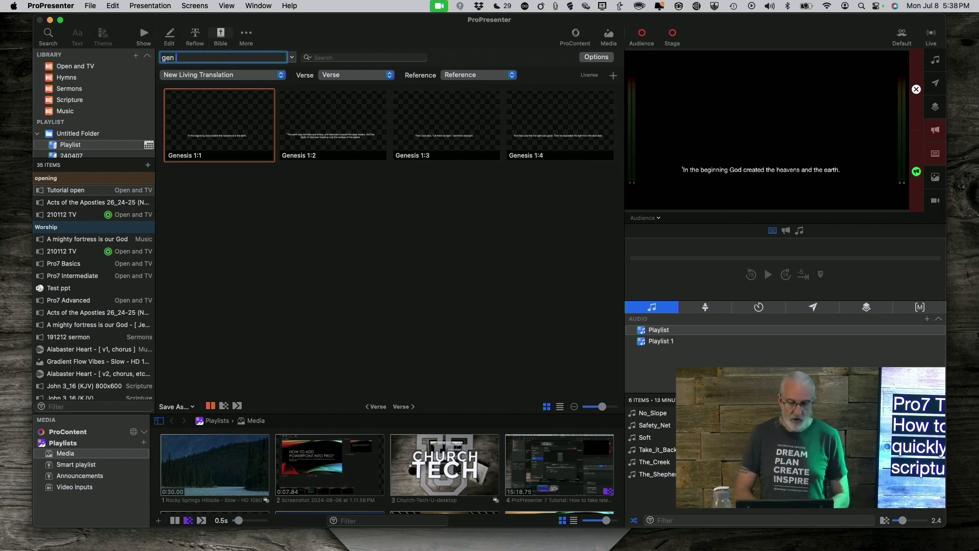
{"action": "type", "text": " 1"}
{"action": "type", "text": " 1"}
{"action": "type", "text": "-3"}
{"action": "key", "text": "Return"}
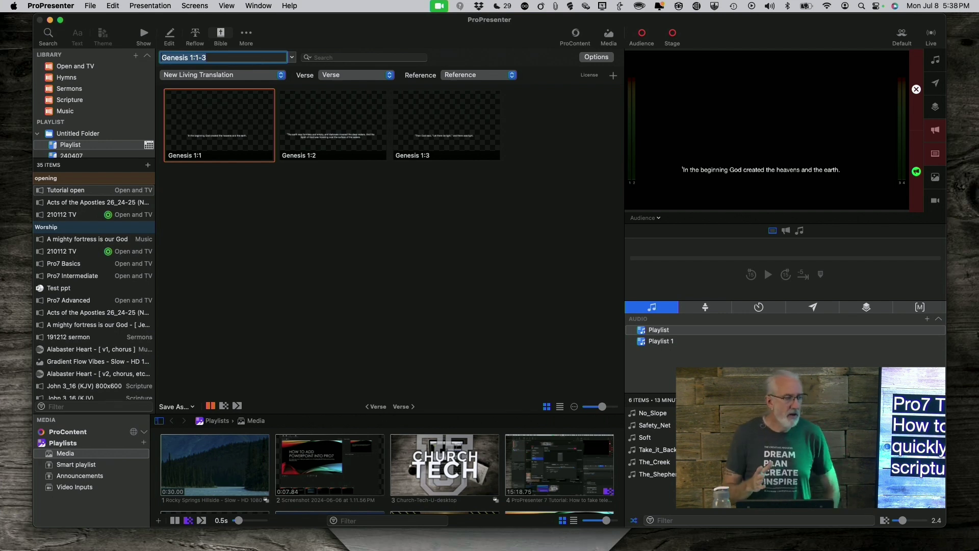
{"action": "left_click", "coordinate": [319, 137]}
{"action": "left_click", "coordinate": [448, 135]}
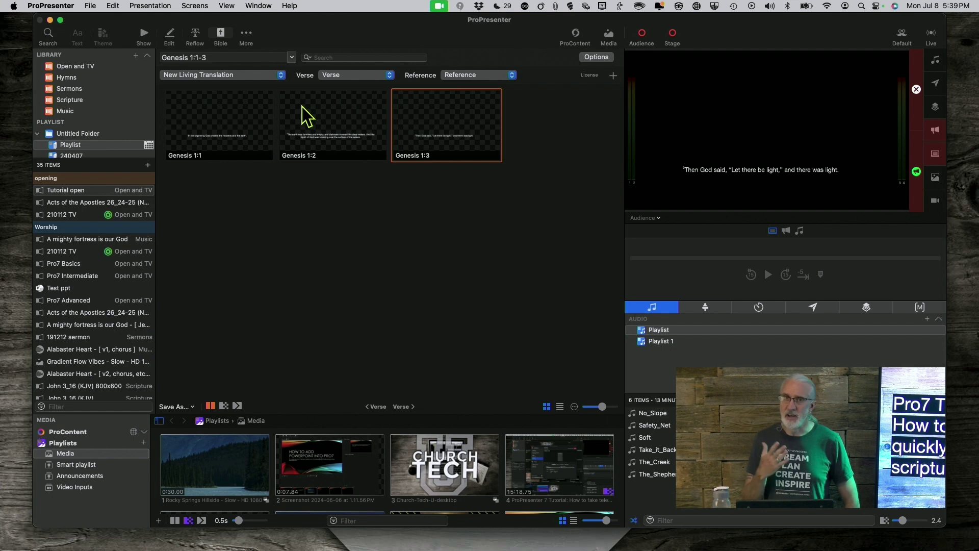
In scripture Options, choose the Black sermon text theme's Theme Slide for the Genesis slides
{"action": "left_click", "coordinate": [595, 57]}
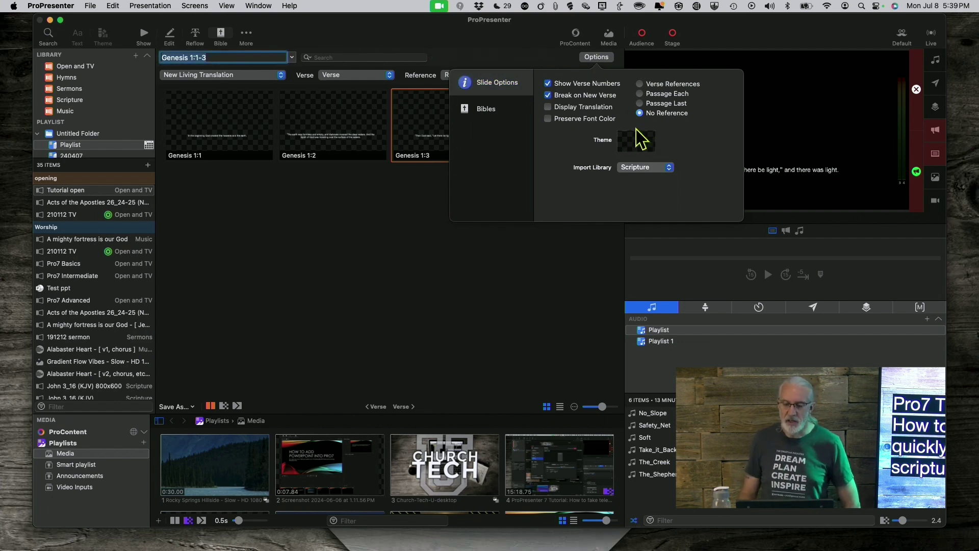
{"action": "left_click", "coordinate": [634, 148]}
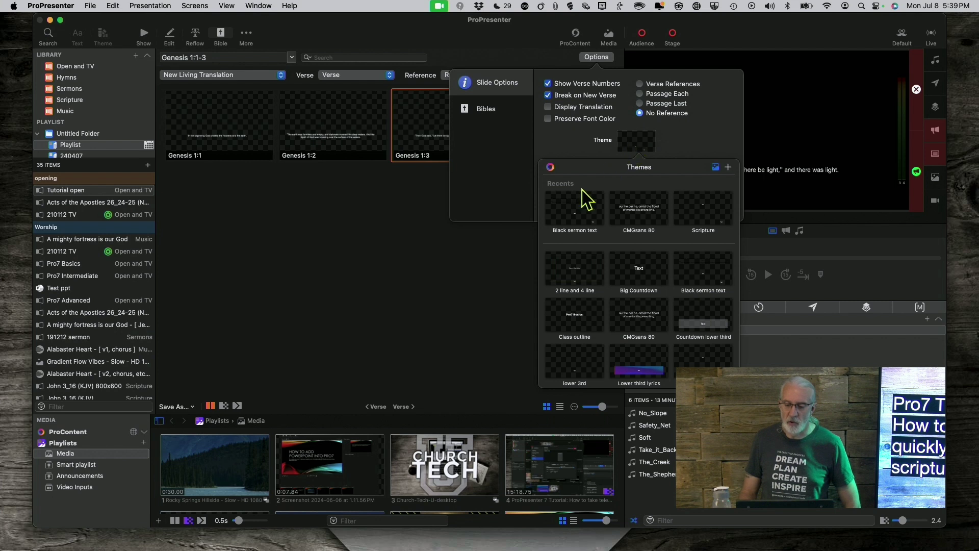
{"action": "left_click", "coordinate": [580, 208]}
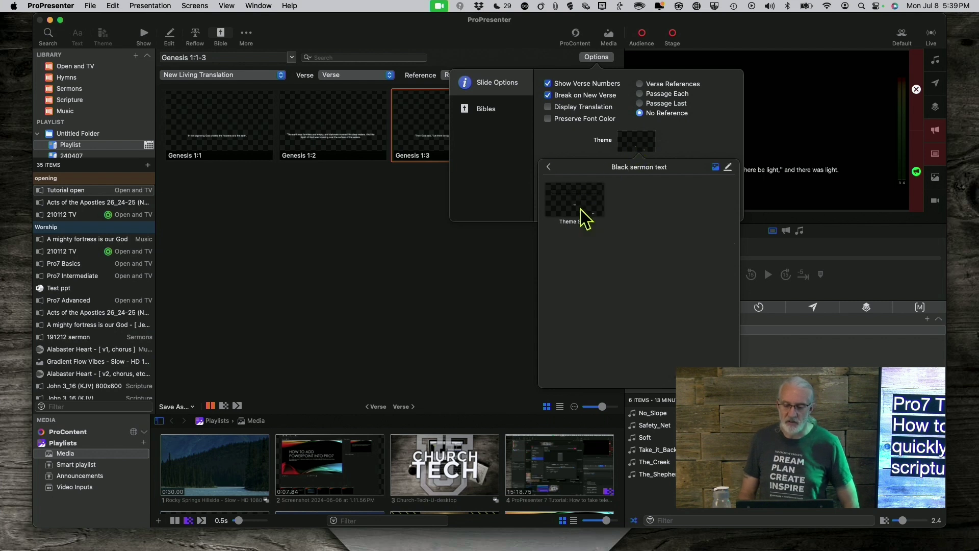
{"action": "left_click", "coordinate": [581, 205]}
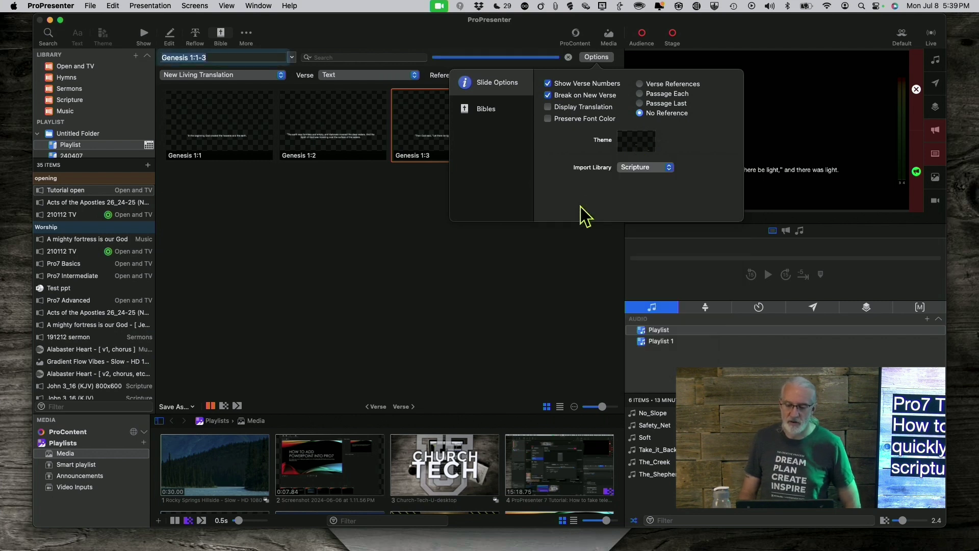
{"action": "left_click", "coordinate": [637, 145]}
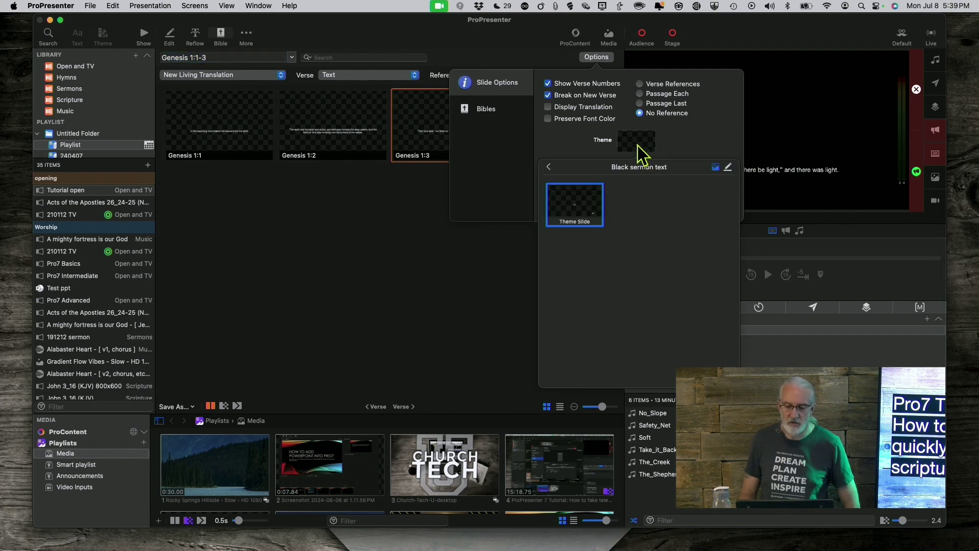
{"action": "left_click", "coordinate": [558, 140]}
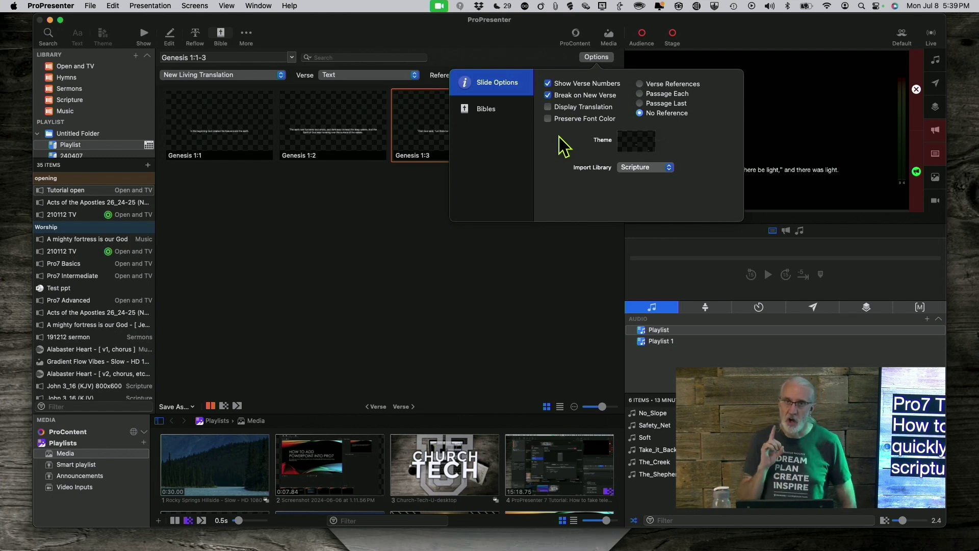
Open and close the Looks editor unchanged, then switch the output preview from Audience to Alpha
{"action": "left_click", "coordinate": [493, 284]}
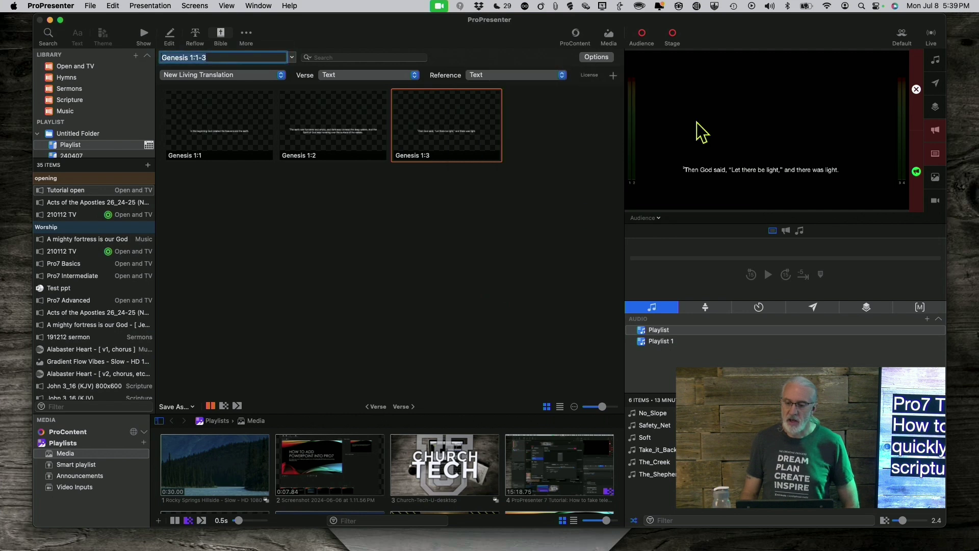
{"action": "left_click", "coordinate": [901, 33]}
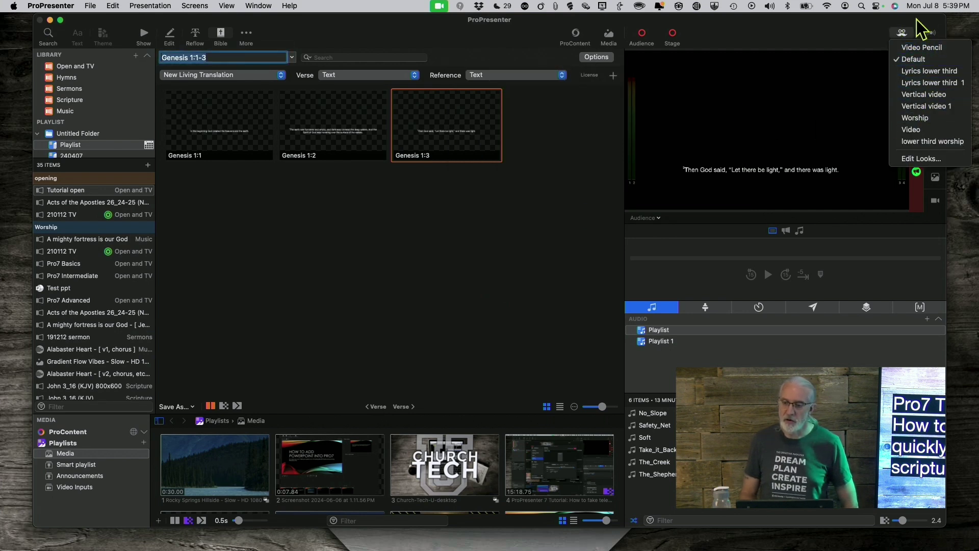
{"action": "left_click", "coordinate": [865, 39]}
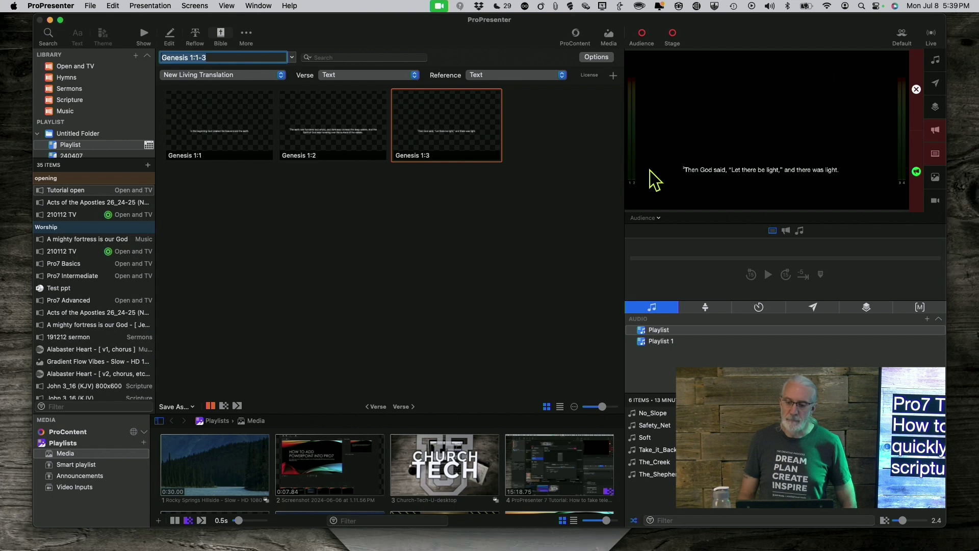
{"action": "left_click", "coordinate": [902, 35]}
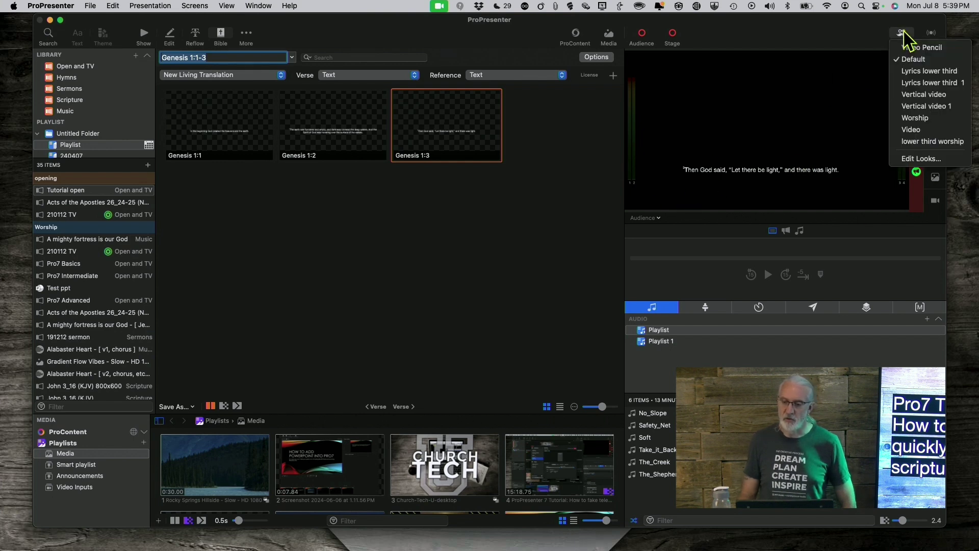
{"action": "left_click", "coordinate": [918, 158]}
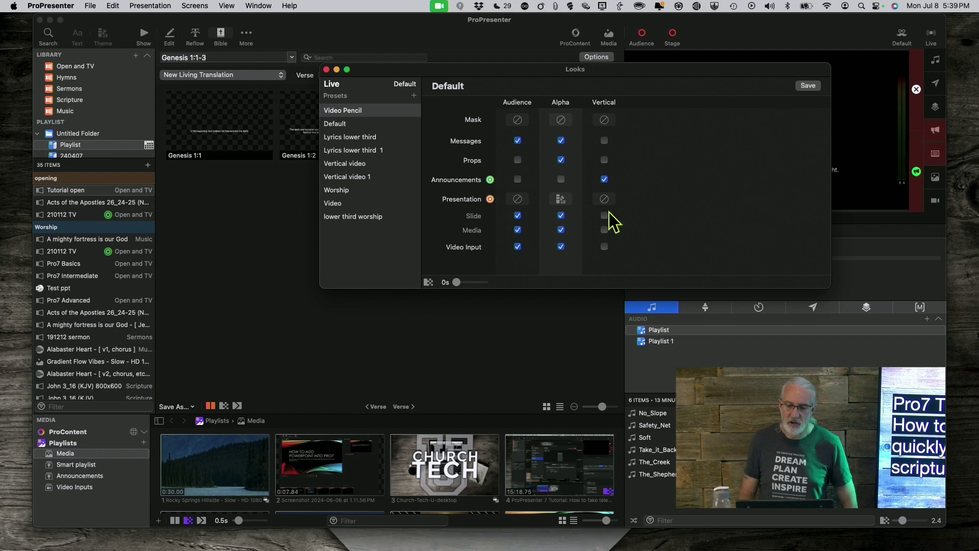
{"action": "left_click", "coordinate": [558, 344]}
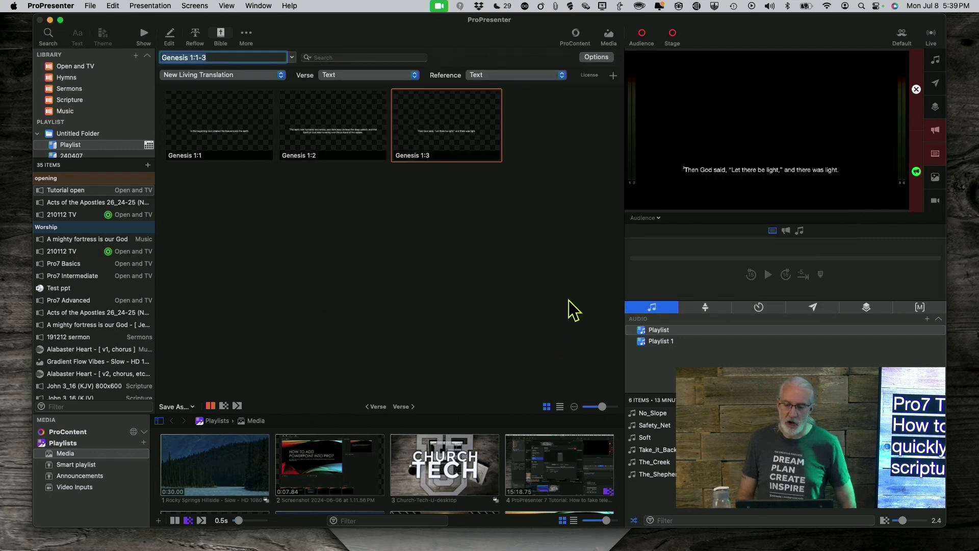
{"action": "left_click", "coordinate": [657, 217]}
{"action": "left_click", "coordinate": [655, 257]}
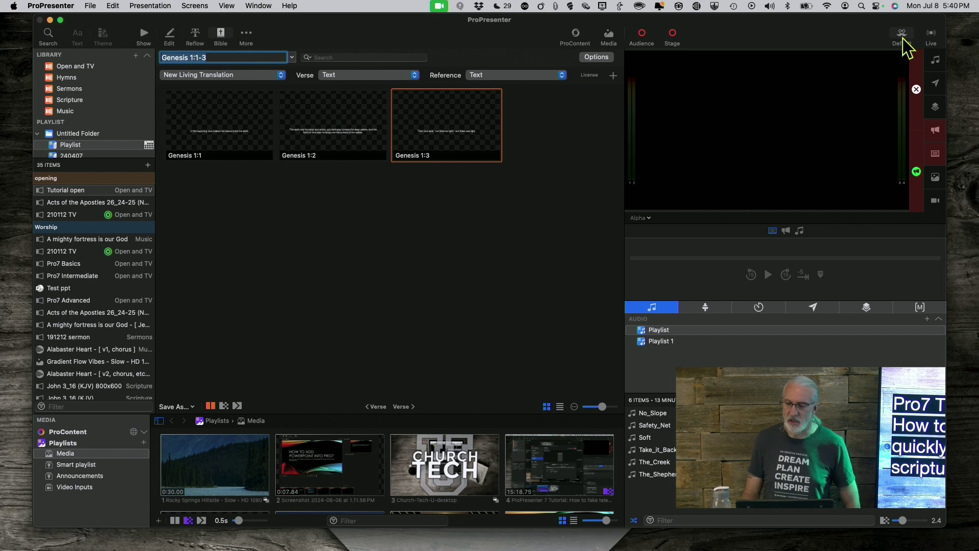
Retrigger Genesis 1:2 and 1:3, then open Edit Looks and the Alpha Presentation theme choices
{"action": "left_click", "coordinate": [351, 136]}
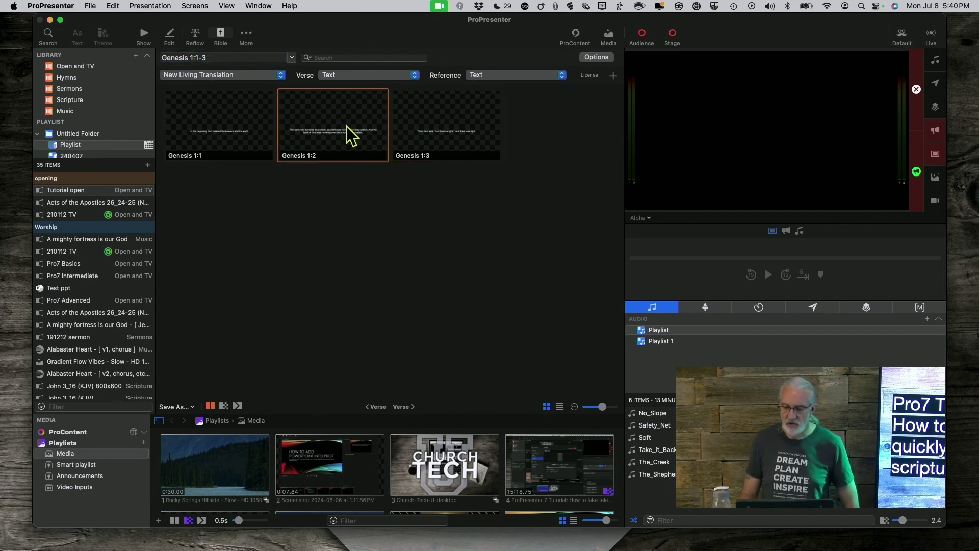
{"action": "left_click", "coordinate": [444, 136]}
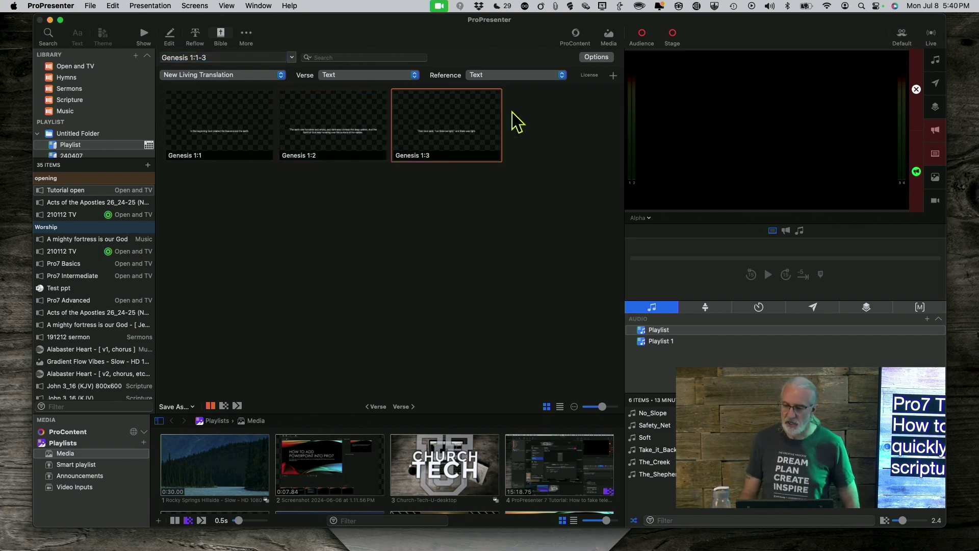
{"action": "left_click", "coordinate": [900, 41]}
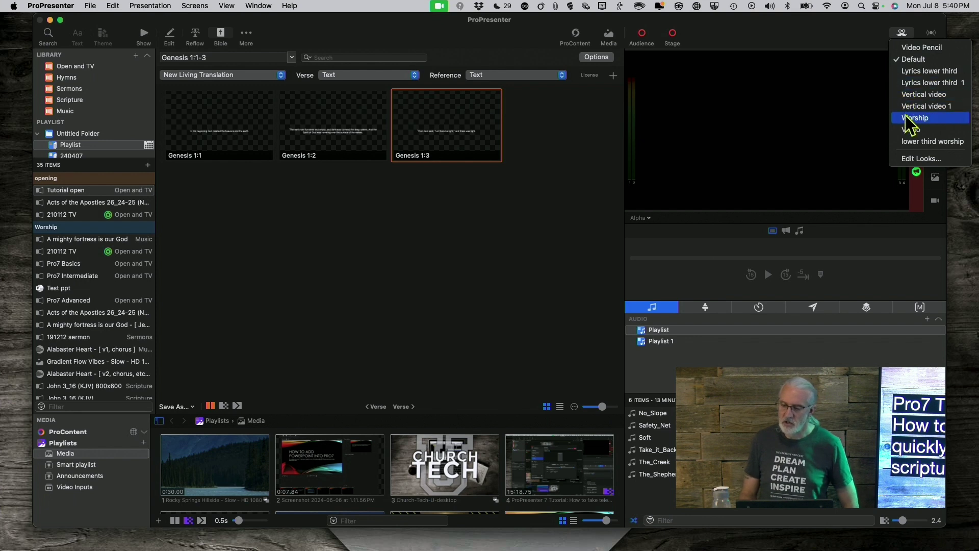
{"action": "left_click", "coordinate": [918, 158]}
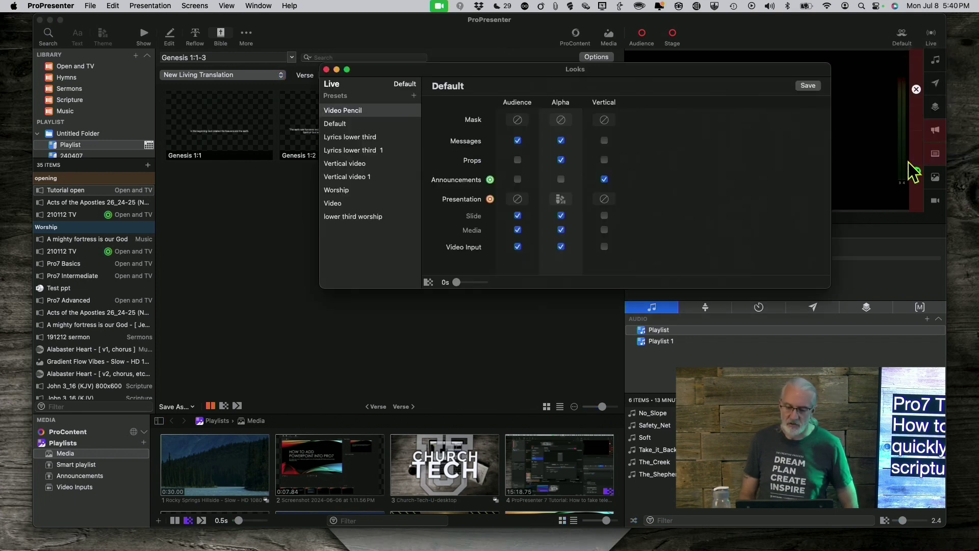
{"action": "left_click", "coordinate": [559, 199]}
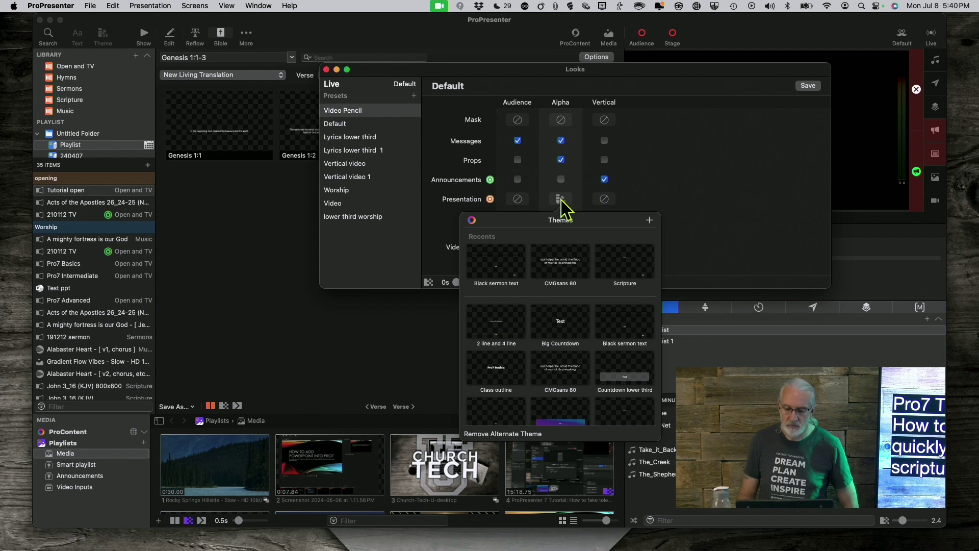
{"action": "scroll", "coordinate": [558, 312], "scroll_direction": "down", "scroll_amount": 5}
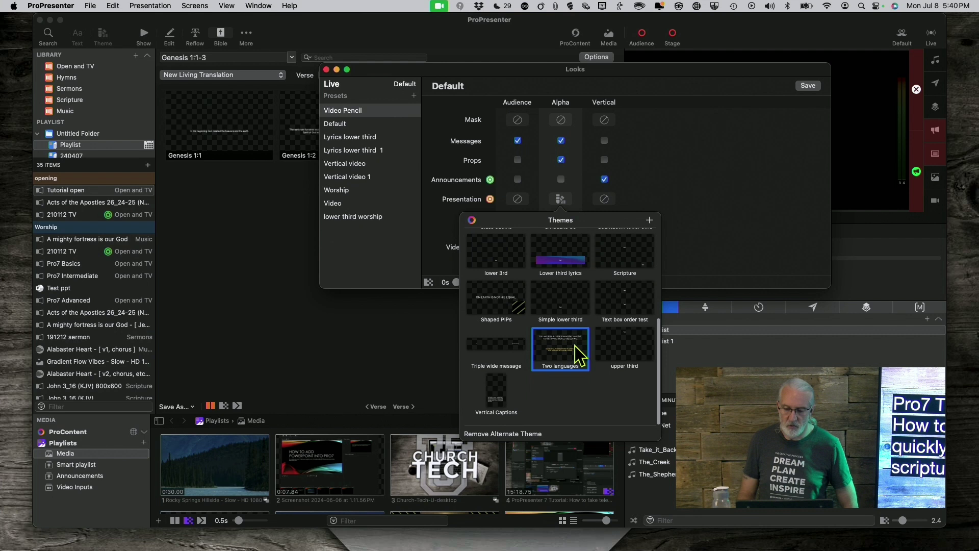
Leave the theme unchanged, make the Lyrics lower third look live, and close the Looks editor
{"action": "left_click", "coordinate": [574, 348]}
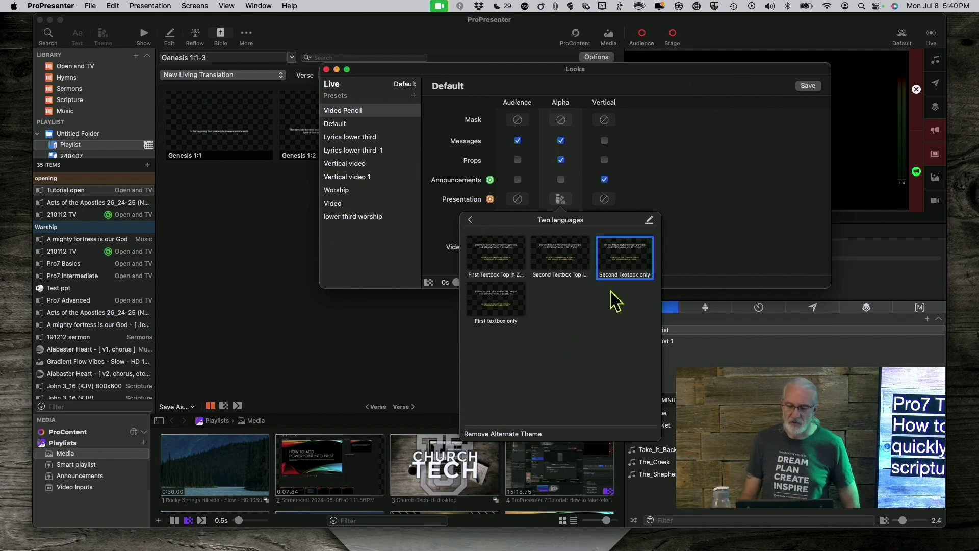
{"action": "left_click", "coordinate": [691, 190]}
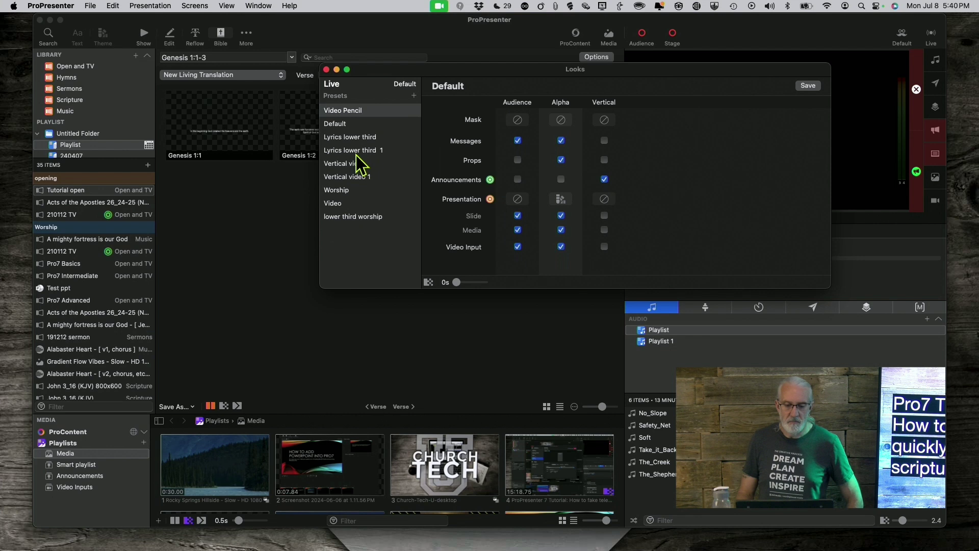
{"action": "left_click", "coordinate": [363, 137]}
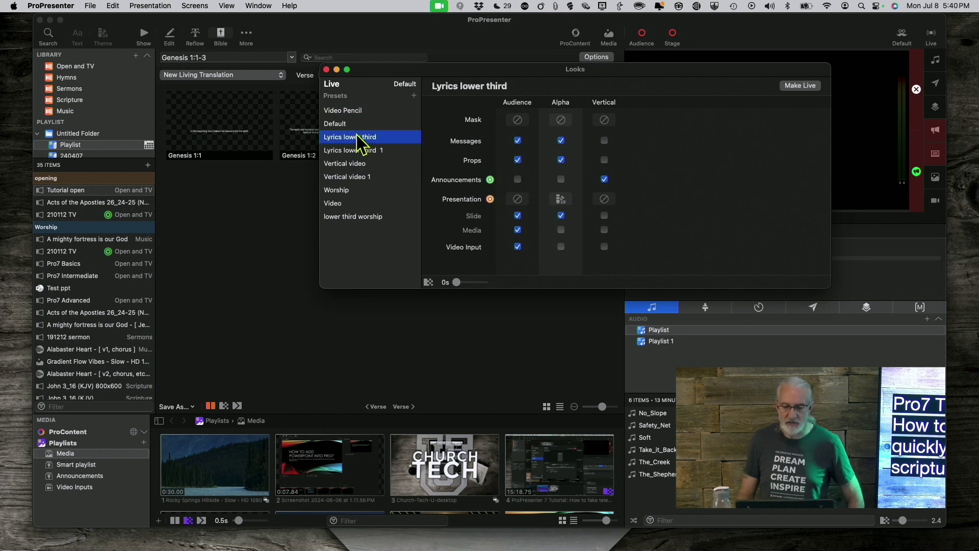
{"action": "left_click", "coordinate": [809, 85]}
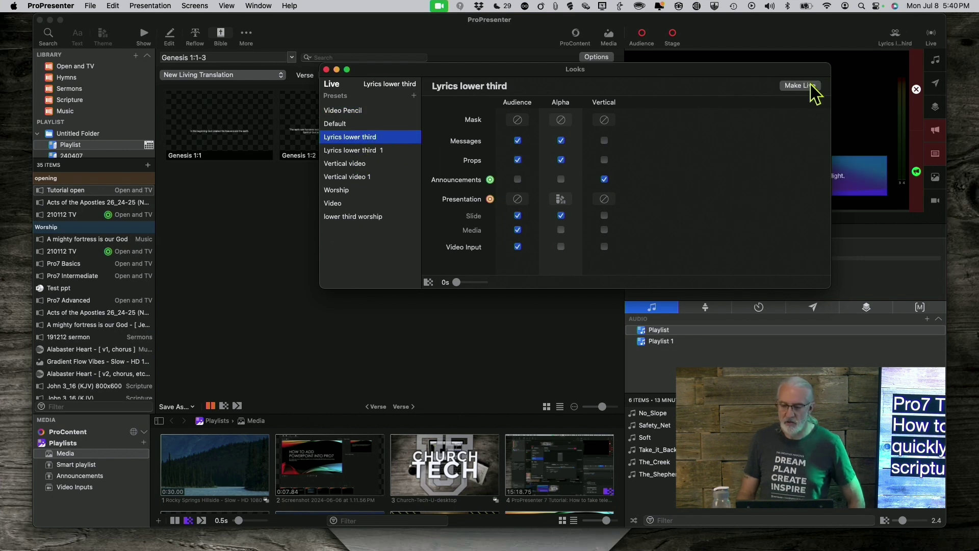
{"action": "left_click", "coordinate": [808, 44]}
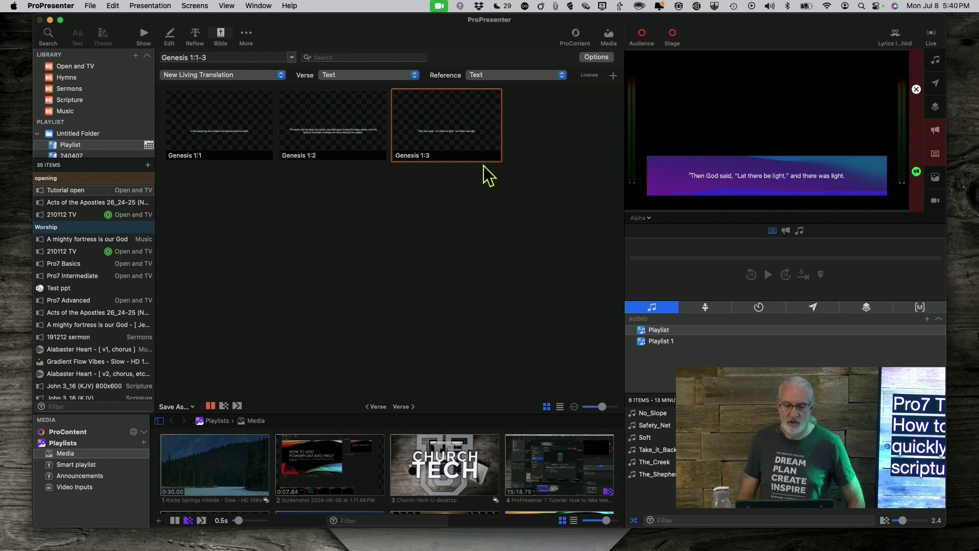
Trigger Genesis 1:2, 1:1 and 1:3, ending with Genesis 1:2 live as the lower third
{"action": "left_click", "coordinate": [343, 142]}
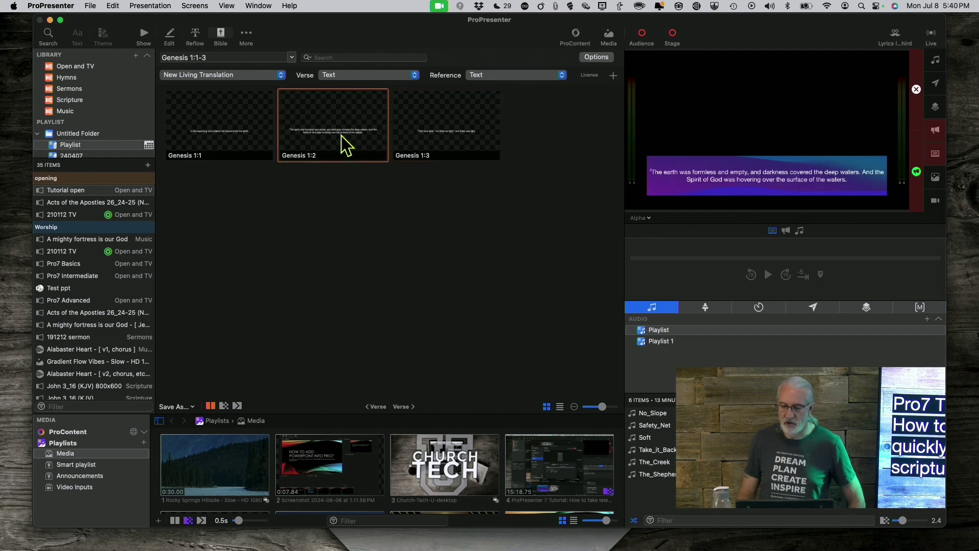
{"action": "left_click", "coordinate": [251, 131]}
{"action": "left_click", "coordinate": [431, 140]}
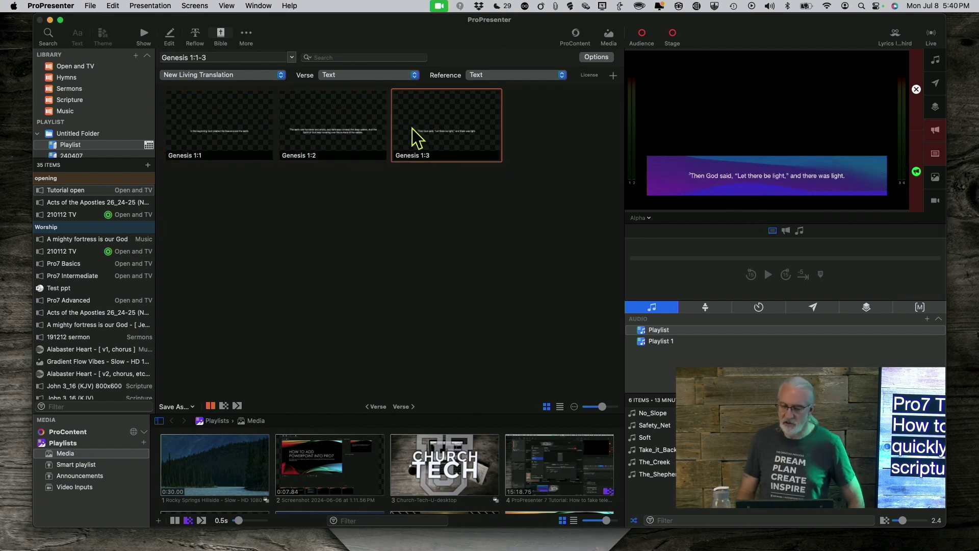
{"action": "left_click", "coordinate": [352, 135]}
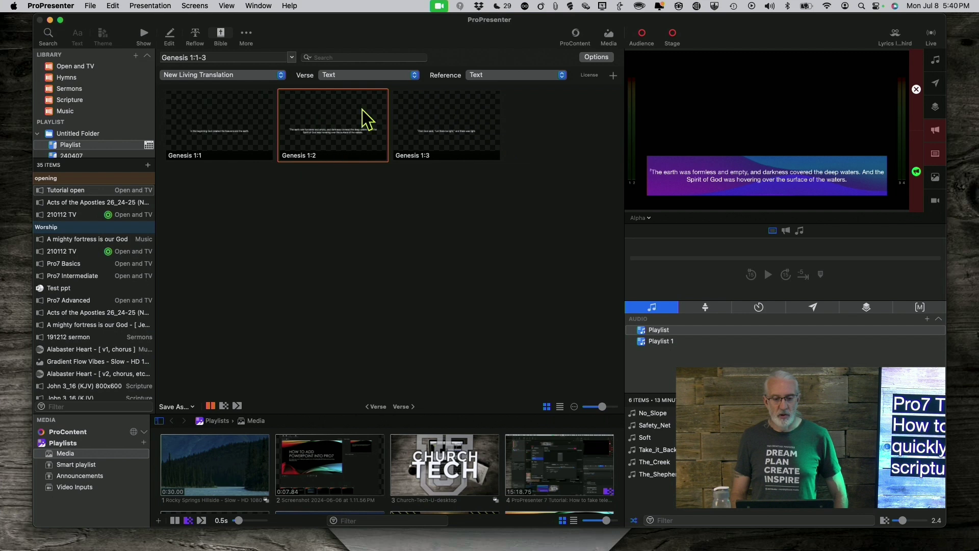
Switch the output preview to Audience to compare, then back to Alpha
{"action": "left_click", "coordinate": [647, 219]}
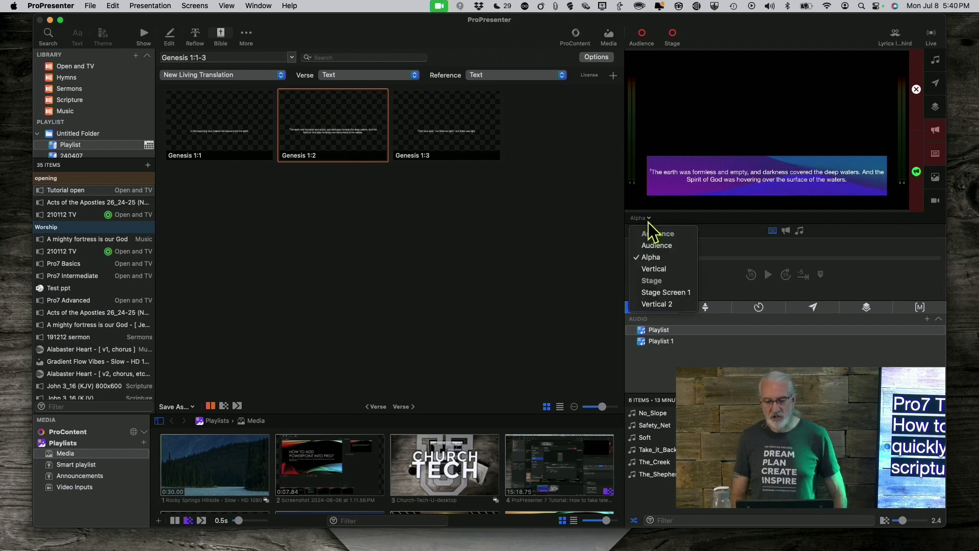
{"action": "left_click", "coordinate": [655, 246]}
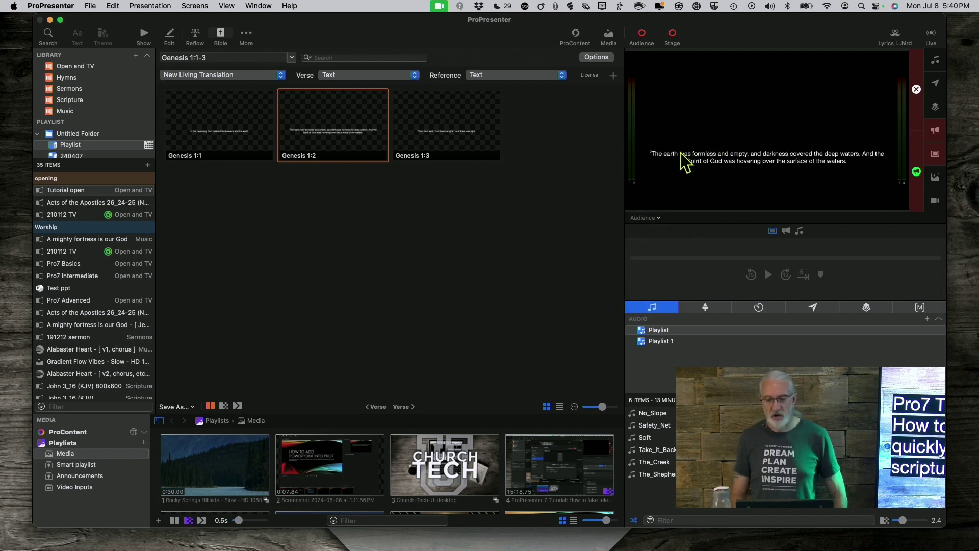
{"action": "left_click", "coordinate": [654, 222]}
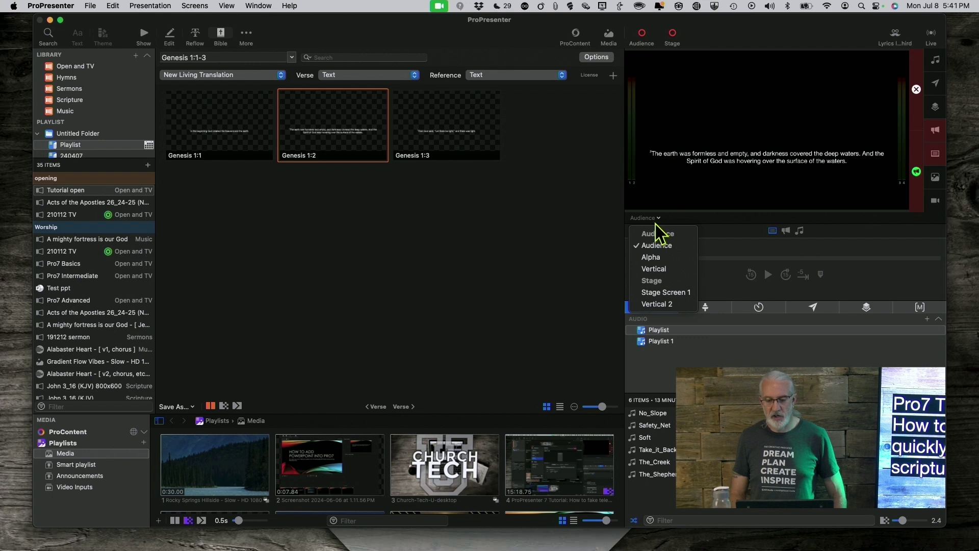
{"action": "left_click", "coordinate": [649, 258]}
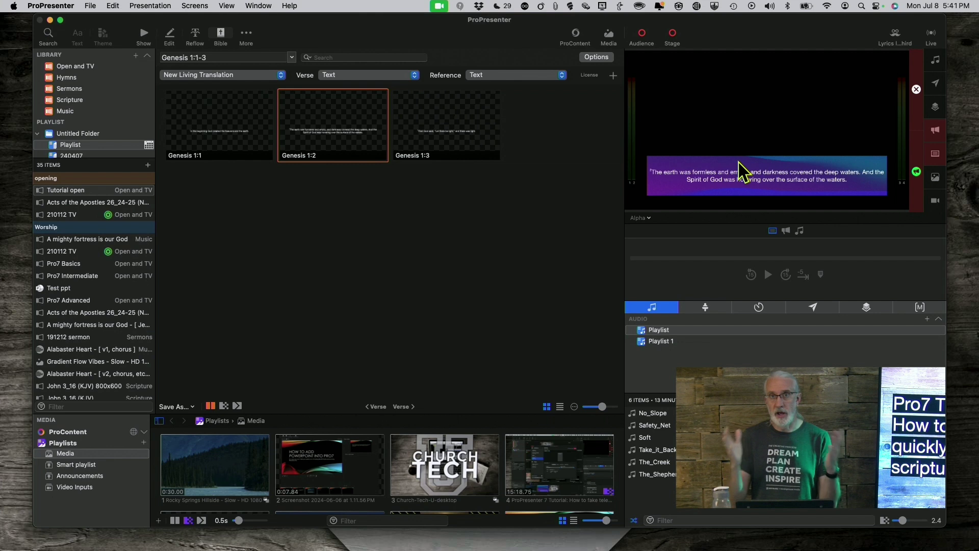
{"action": "left_click", "coordinate": [596, 58]}
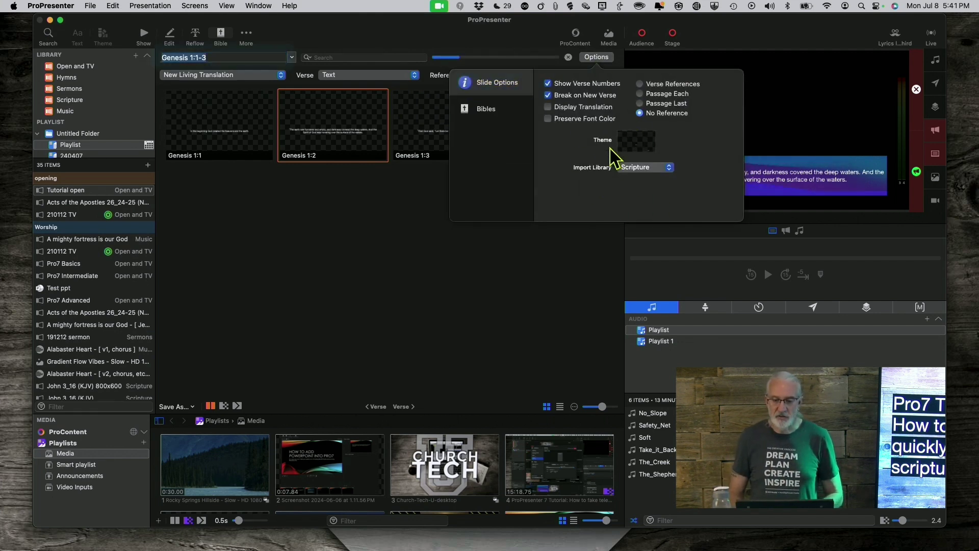
{"action": "left_click", "coordinate": [507, 262]}
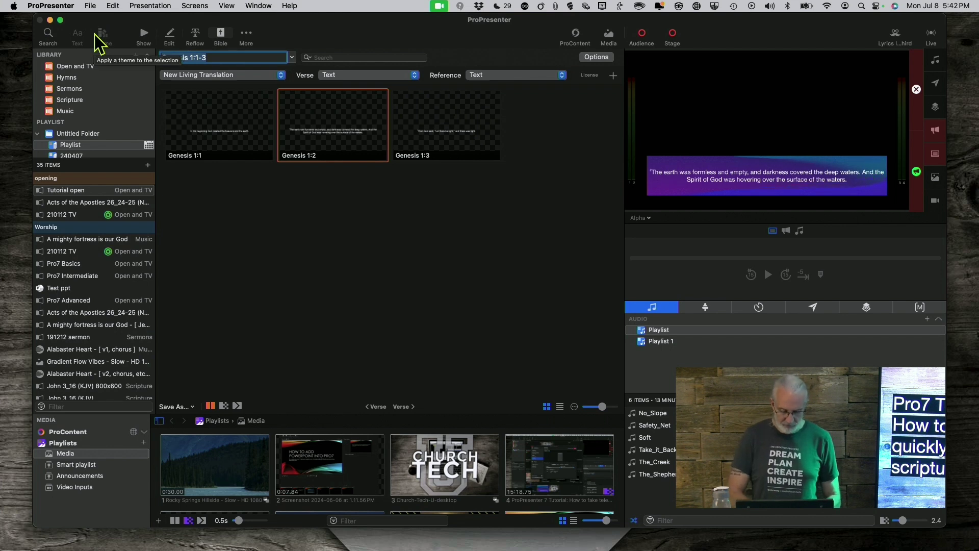
Look up 'psa 31' to load Psalms 31:1–24 and send verse 1 live
{"action": "type", "text": "p"}
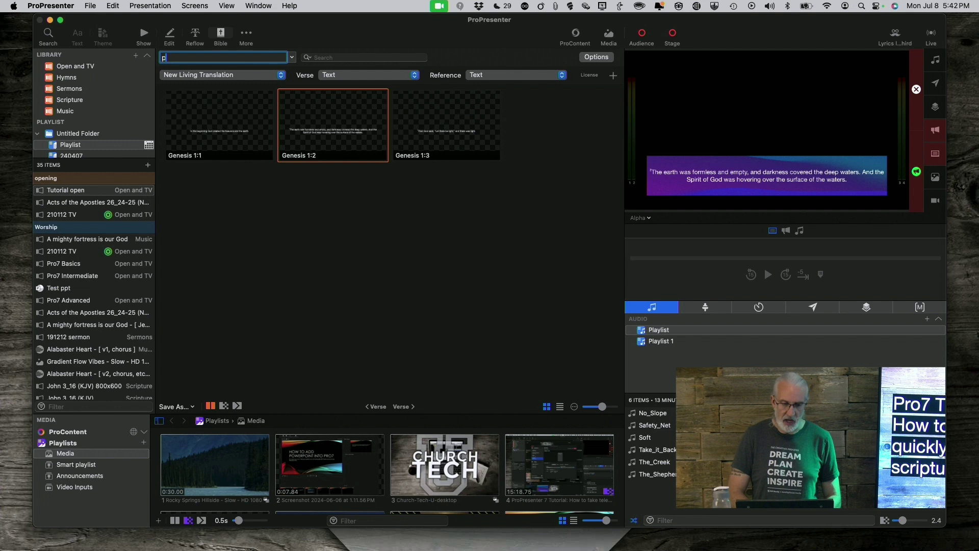
{"action": "type", "text": "s"}
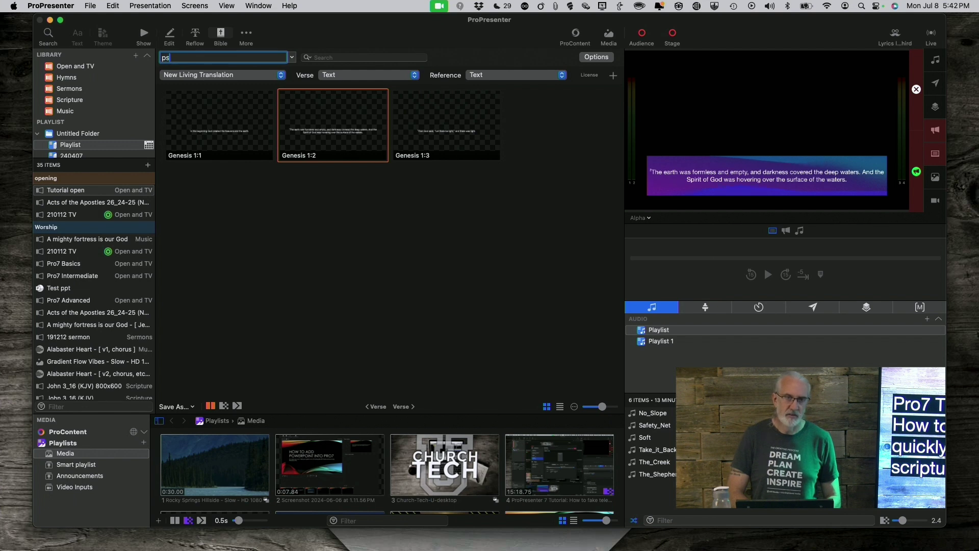
{"action": "type", "text": "a 31"}
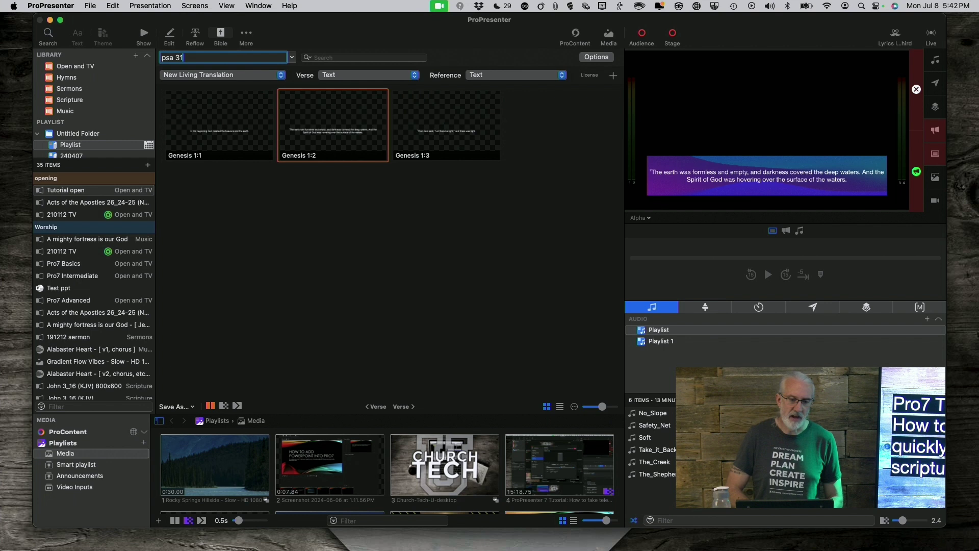
{"action": "key", "text": "Return"}
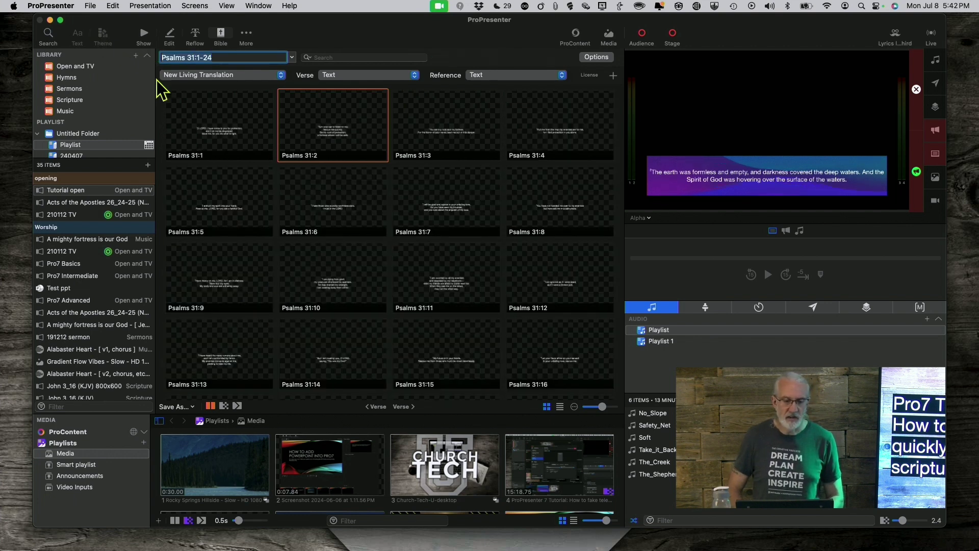
{"action": "left_click", "coordinate": [203, 122]}
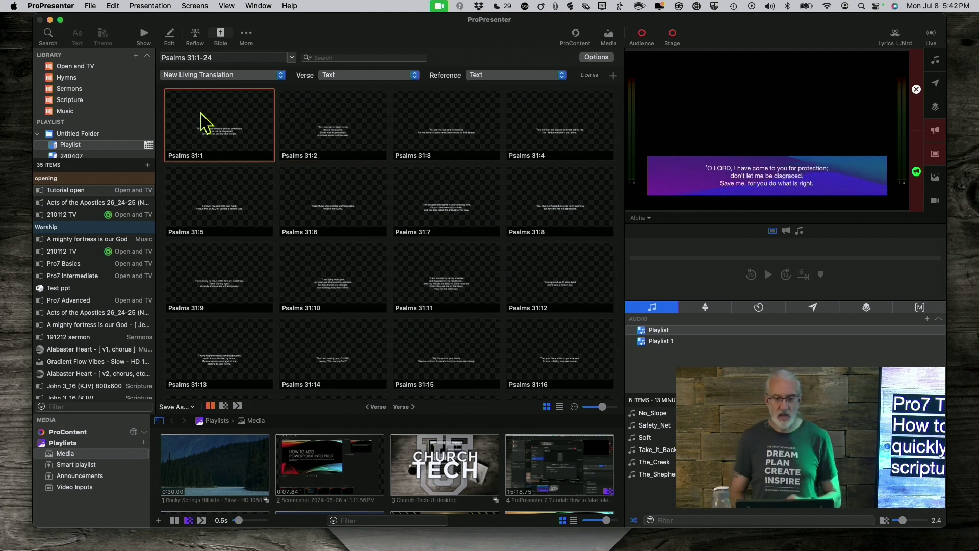
{"action": "left_click", "coordinate": [278, 75]}
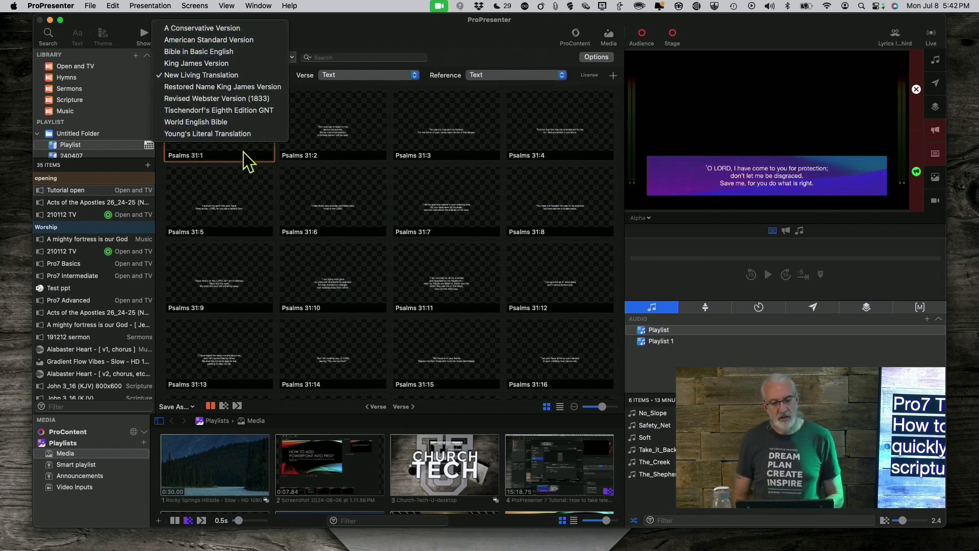
{"action": "left_click", "coordinate": [229, 41]}
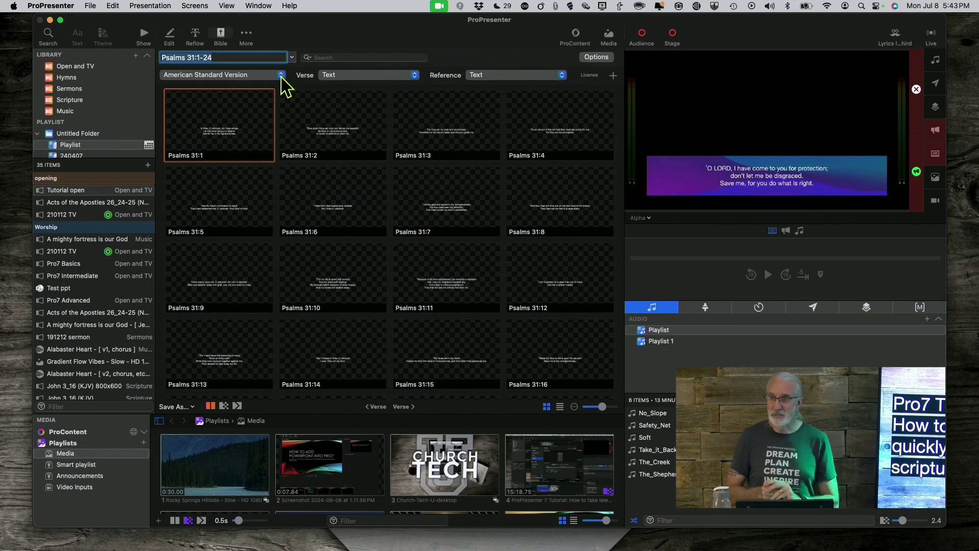
{"action": "left_click", "coordinate": [280, 75]}
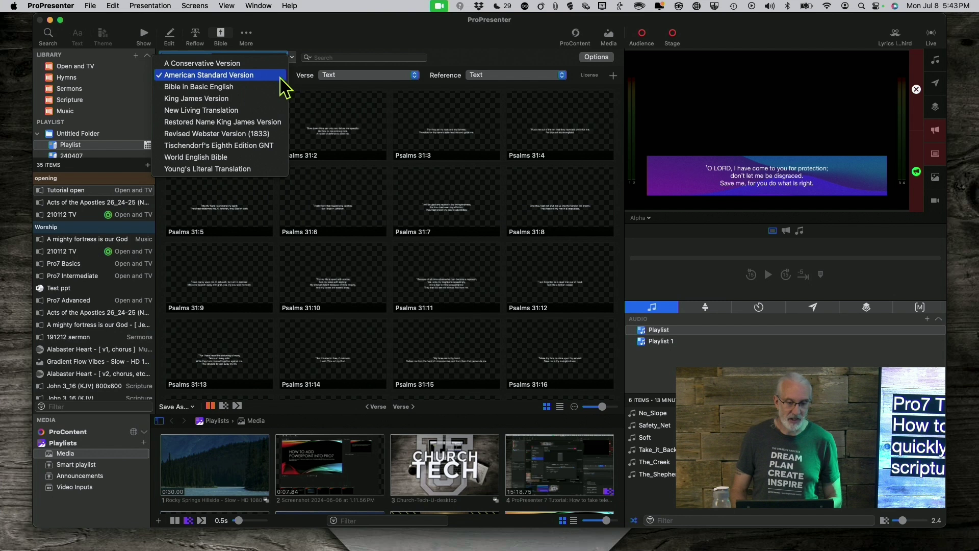
{"action": "left_click", "coordinate": [267, 110]}
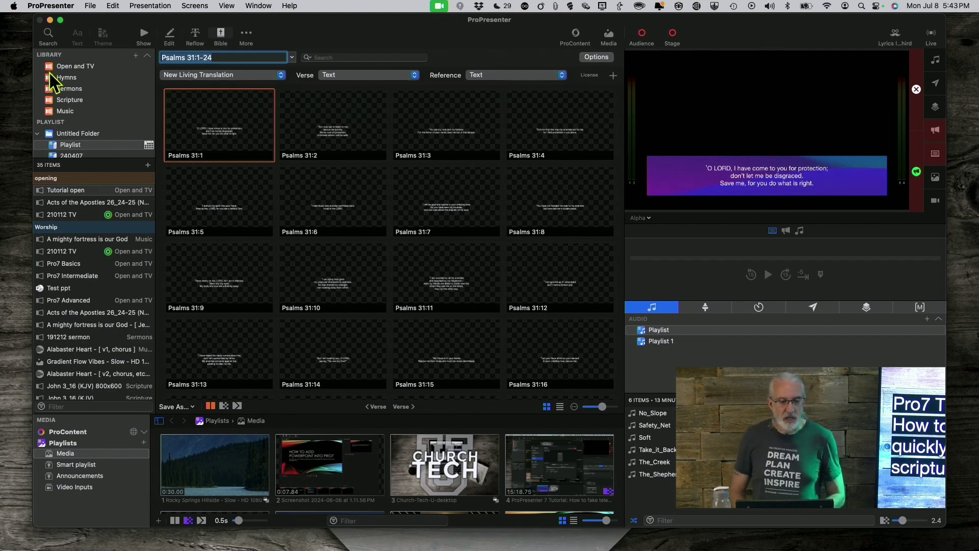
Switch from the Bible panel back to the 'Tutorial open' presentation's slides via Show
{"action": "left_click", "coordinate": [144, 35]}
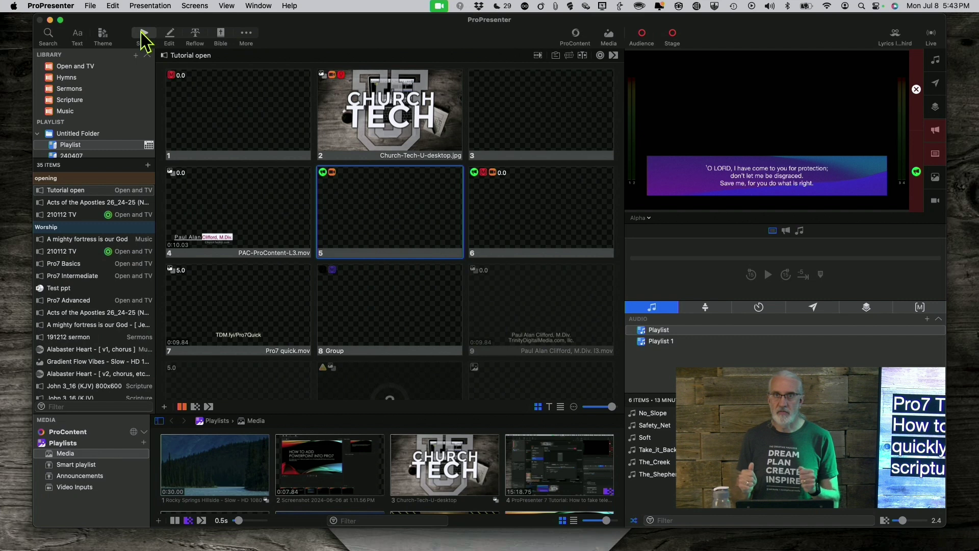